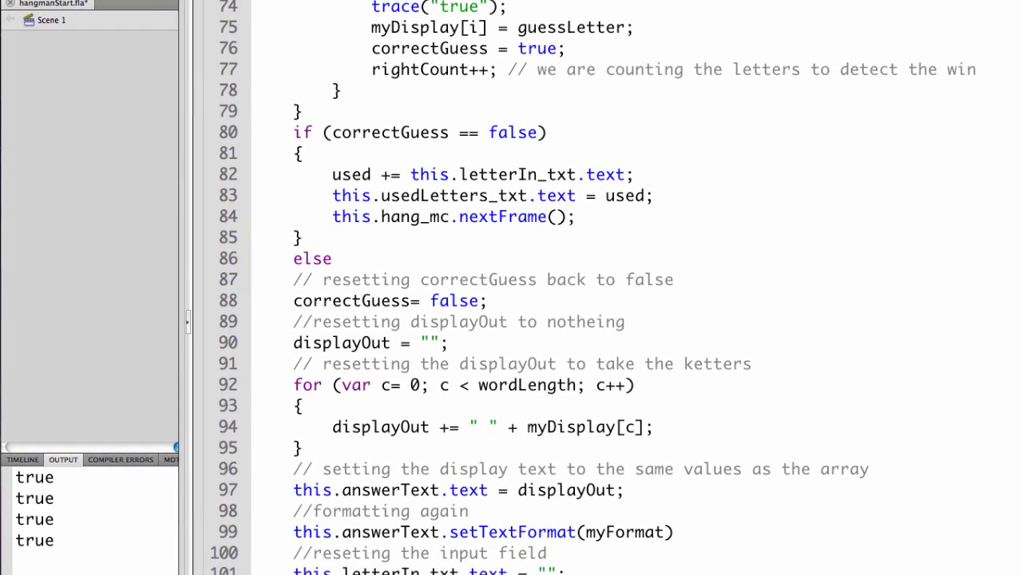
Step: Scroll through the playMe function code and place the cursor near the letter-checking loop
{"action": "scroll", "coordinate": [607, 287], "scroll_direction": "up", "scroll_amount": 5}
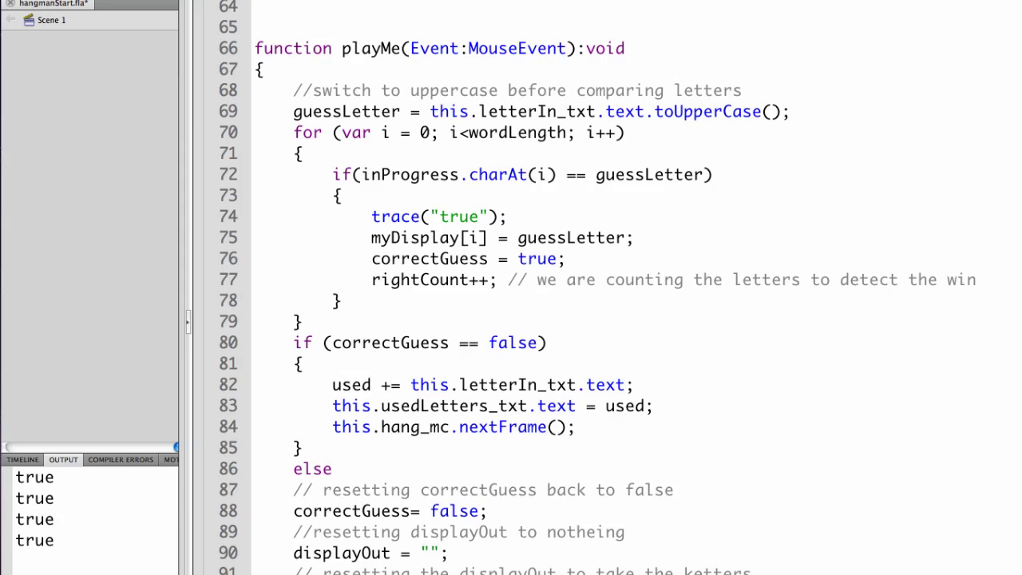
{"action": "scroll", "coordinate": [606, 287], "scroll_direction": "down", "scroll_amount": 4}
{"action": "left_click", "coordinate": [304, 465]}
{"action": "scroll", "coordinate": [607, 287], "scroll_direction": "up", "scroll_amount": 2}
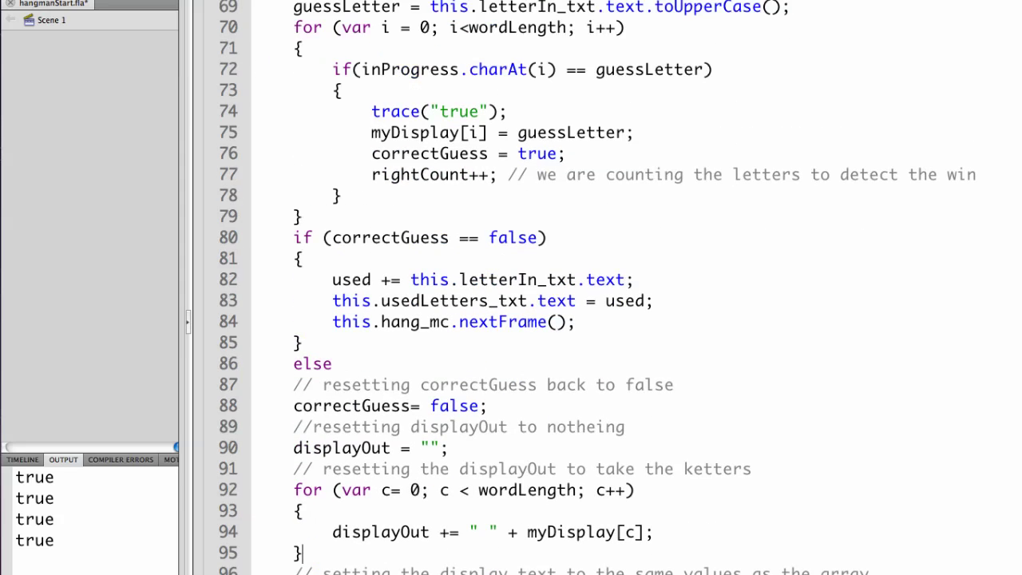
{"action": "scroll", "coordinate": [607, 287], "scroll_direction": "down", "scroll_amount": 5}
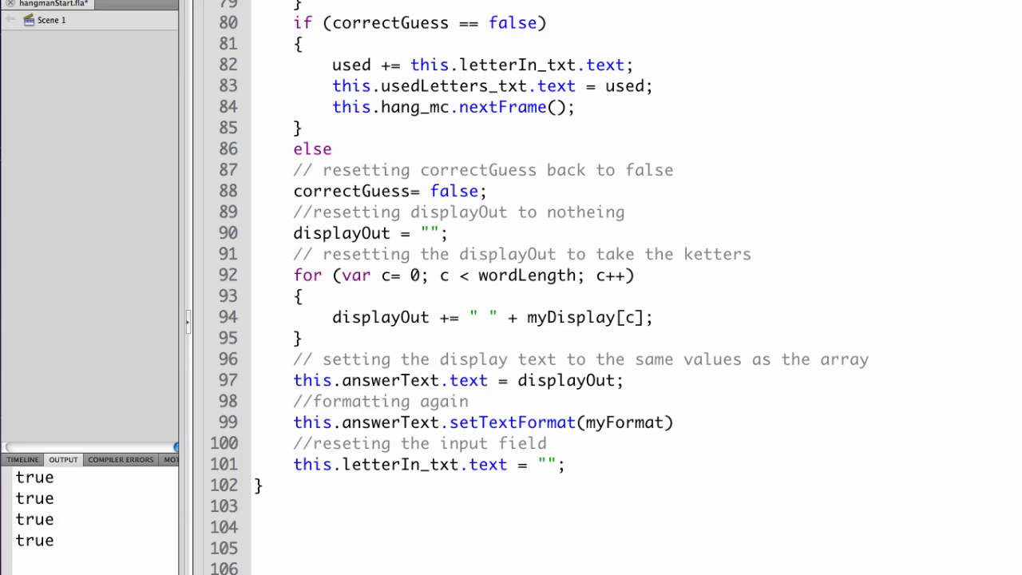
{"action": "scroll", "coordinate": [607, 287], "scroll_direction": "up", "scroll_amount": 4}
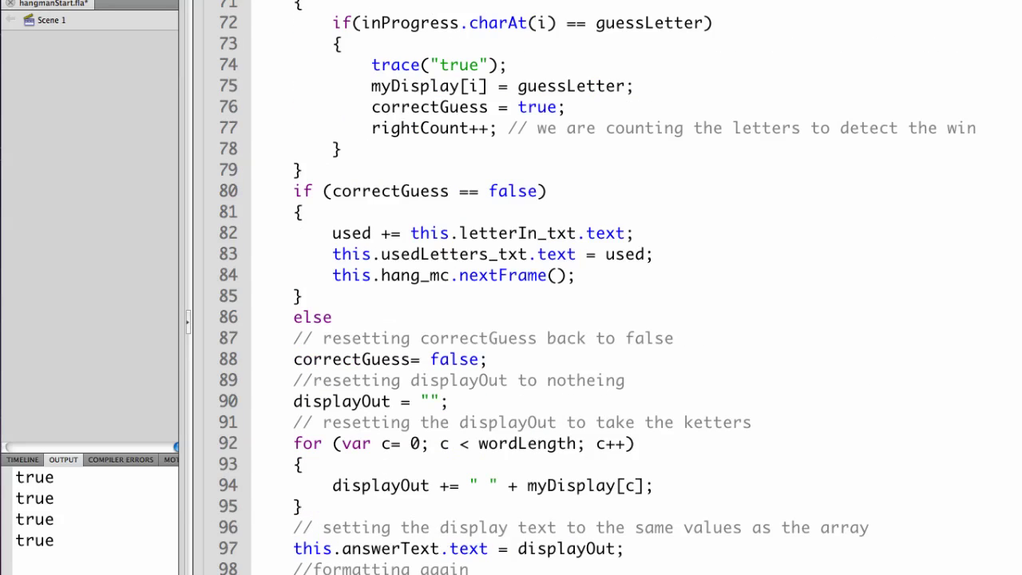
{"action": "scroll", "coordinate": [607, 288], "scroll_direction": "up", "scroll_amount": 3}
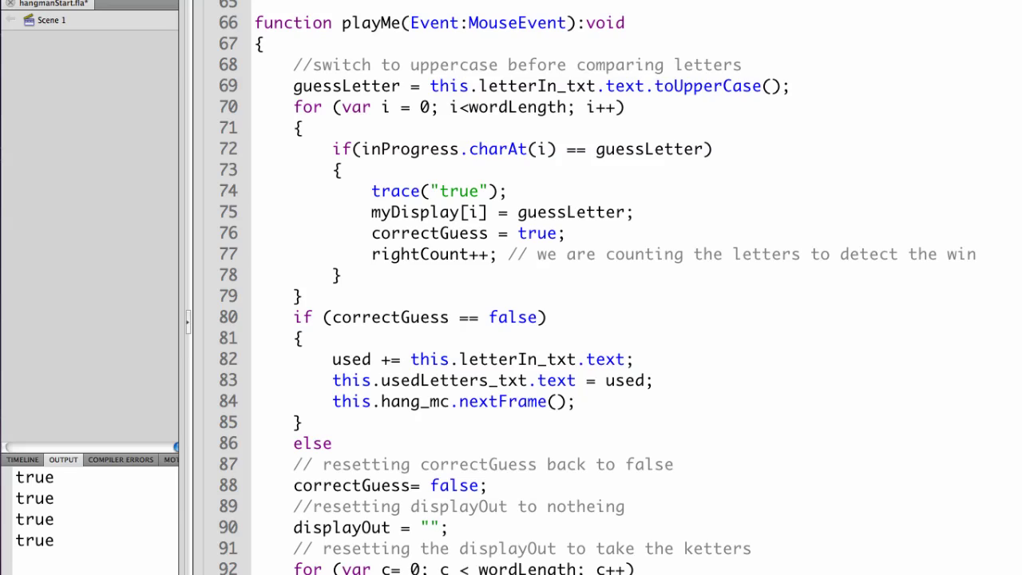
{"action": "key", "text": "Return"}
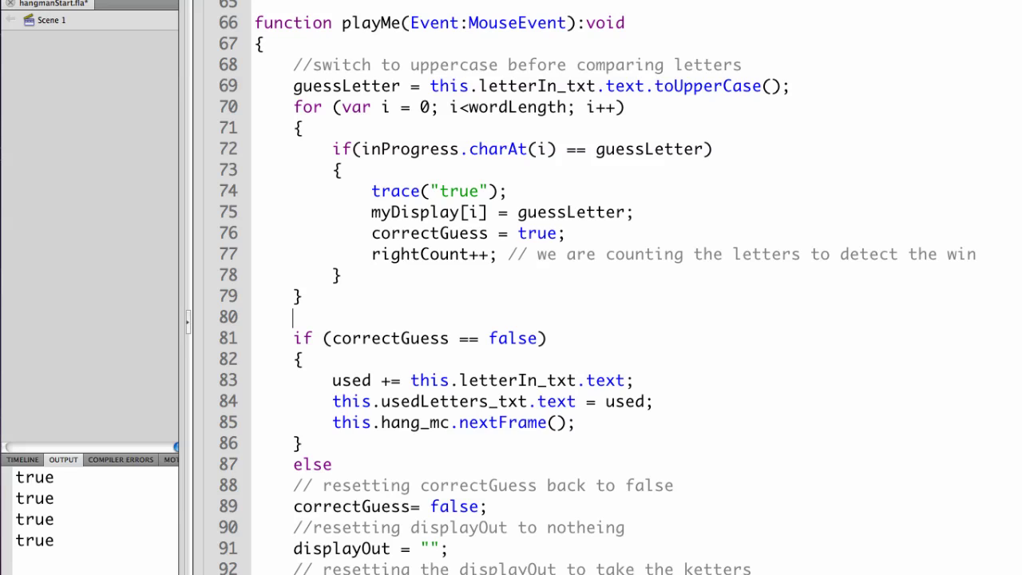
{"action": "scroll", "coordinate": [607, 287], "scroll_direction": "down", "scroll_amount": 5}
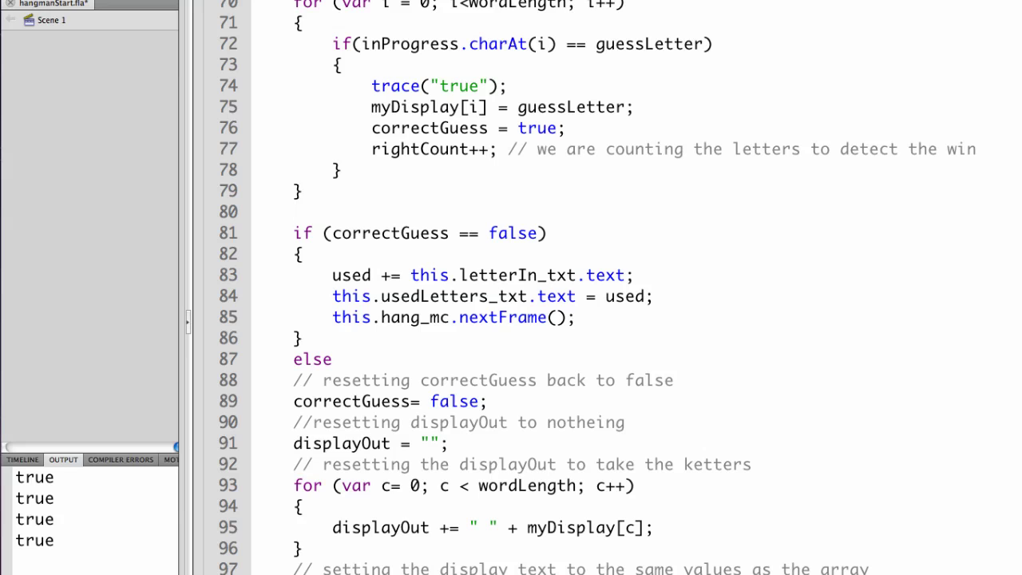
{"action": "scroll", "coordinate": [597, 288], "scroll_direction": "down", "scroll_amount": 1}
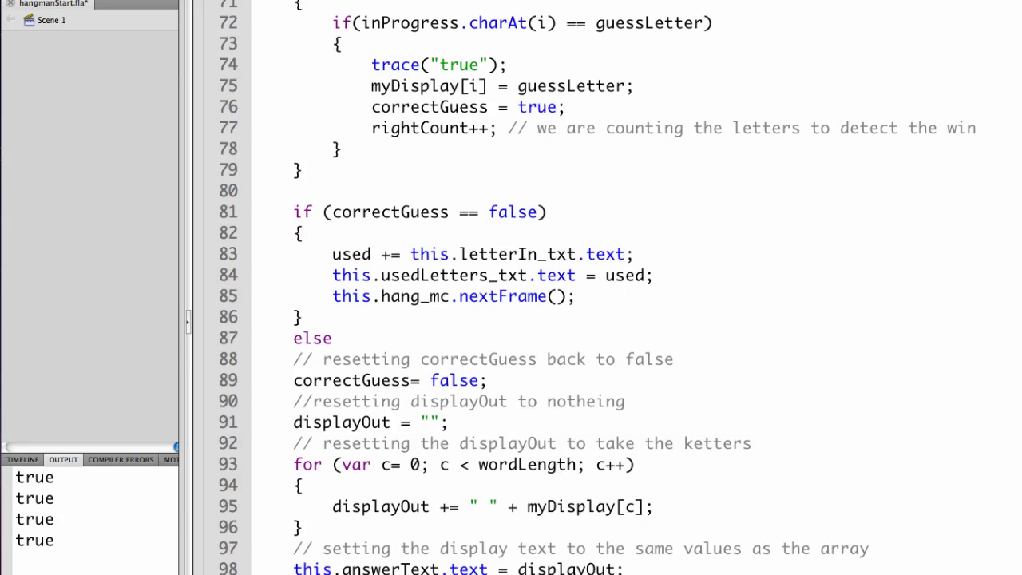
{"action": "scroll", "coordinate": [597, 288], "scroll_direction": "down", "scroll_amount": 1}
{"action": "scroll", "coordinate": [597, 287], "scroll_direction": "down", "scroll_amount": 2}
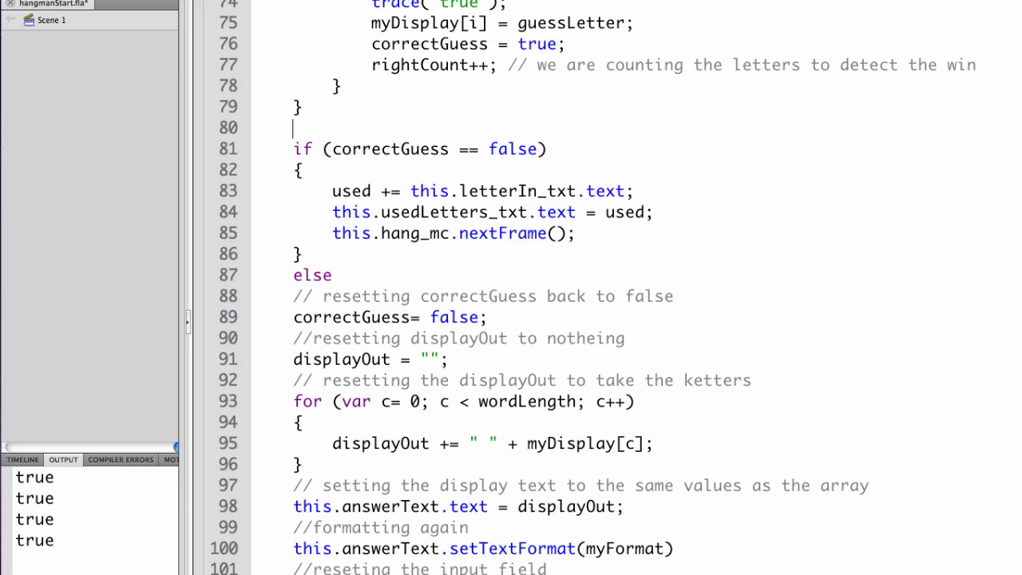
{"action": "scroll", "coordinate": [593, 288], "scroll_direction": "down", "scroll_amount": 2}
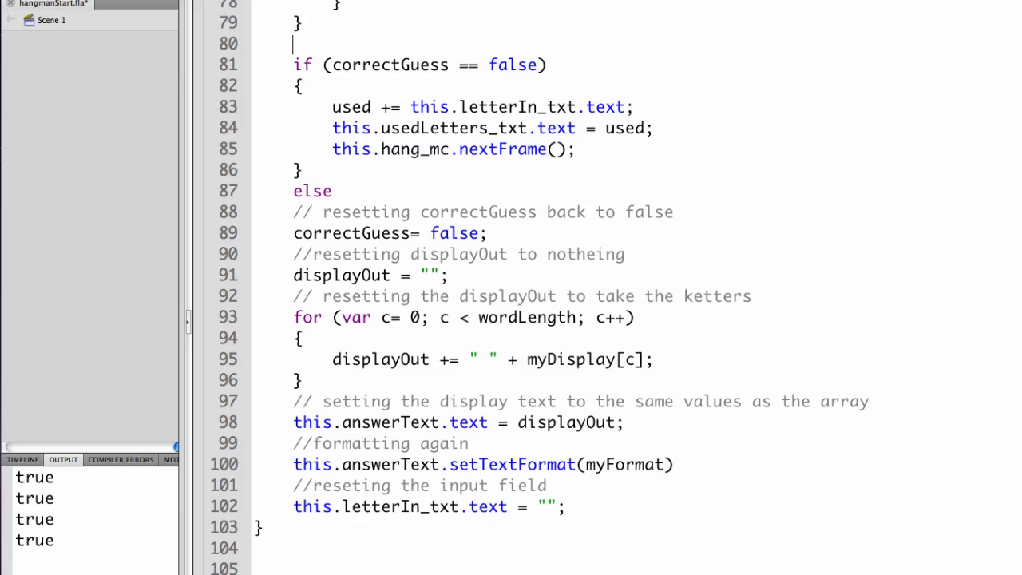
{"action": "scroll", "coordinate": [590, 288], "scroll_direction": "up", "scroll_amount": 1}
{"action": "scroll", "coordinate": [590, 287], "scroll_direction": "up", "scroll_amount": 5}
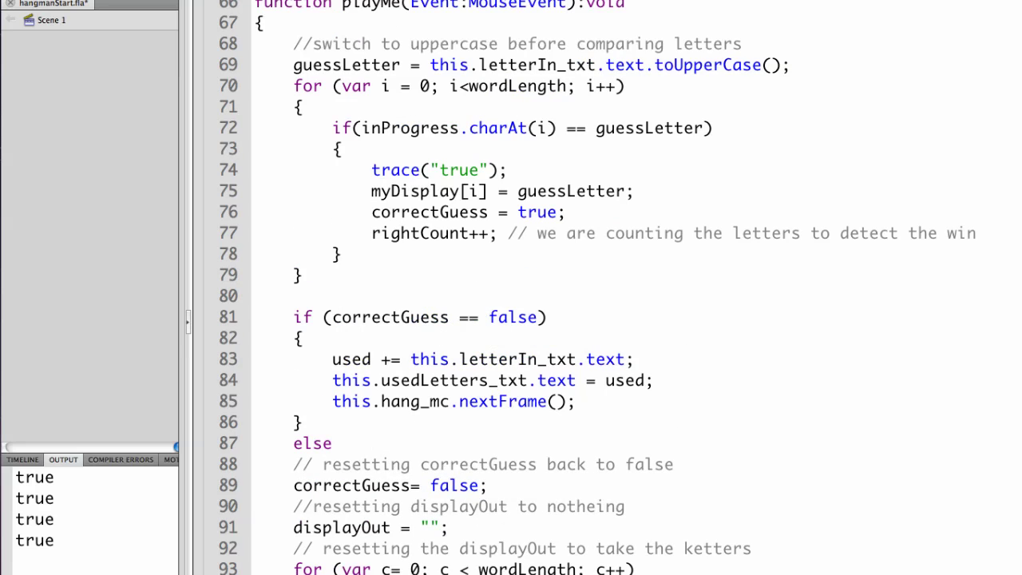
{"action": "mouse_move", "coordinate": [372, 191]}
{"action": "left_mouse_down"}
{"action": "mouse_move", "coordinate": [479, 191]}
{"action": "mouse_move", "coordinate": [567, 212]}
{"action": "mouse_move", "coordinate": [626, 191]}
{"action": "left_mouse_up"}
{"action": "scroll", "coordinate": [590, 288], "scroll_direction": "down", "scroll_amount": 5}
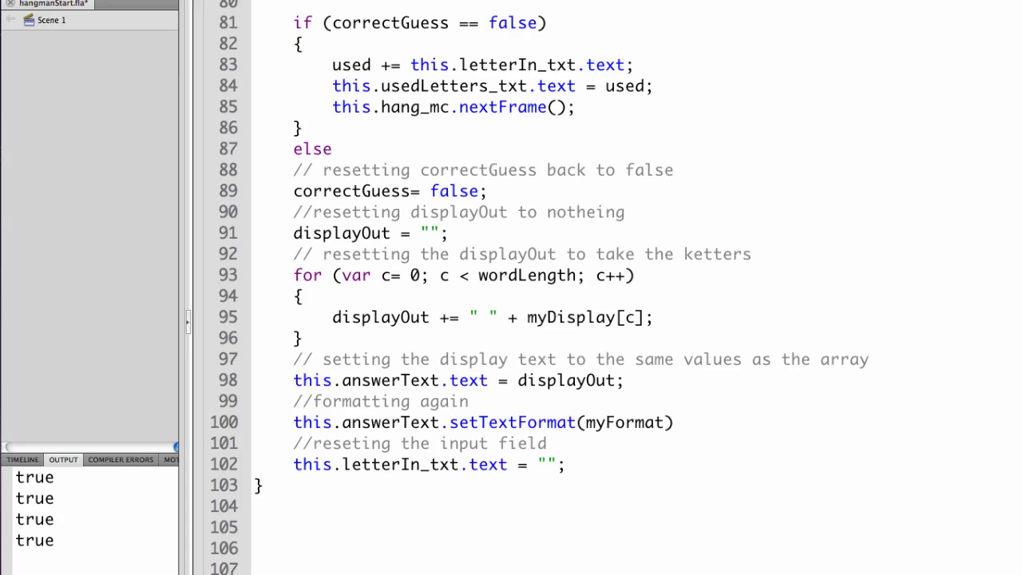
Step: Test the Hangman movie, guessing 'a' correctly and 'c' as a wrong guess
{"action": "key", "text": "ctrl+Return"}
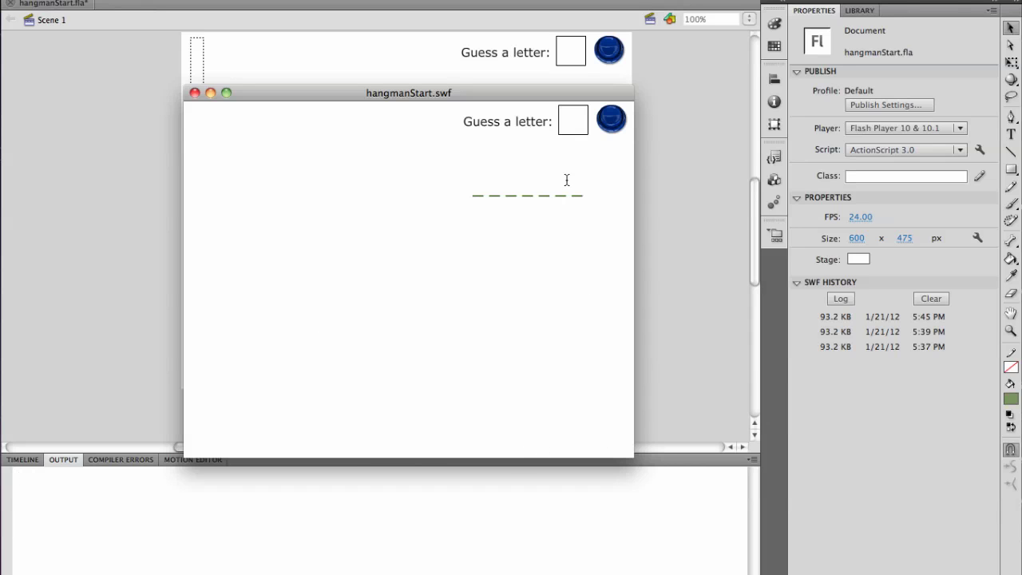
{"action": "left_click", "coordinate": [573, 122]}
{"action": "type", "text": "a"}
{"action": "left_click", "coordinate": [611, 116]}
{"action": "left_click", "coordinate": [569, 128]}
{"action": "type", "text": "c"}
{"action": "left_click", "coordinate": [605, 127]}
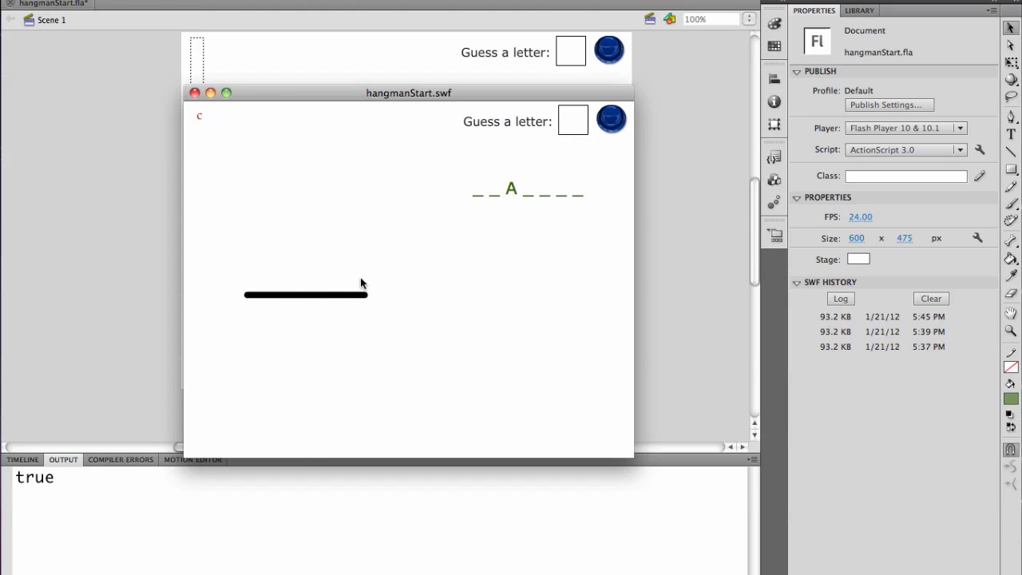
Step: Guess 'S' and 'e' to reveal S E A in the word
{"action": "left_click", "coordinate": [567, 127]}
{"action": "type", "text": "S"}
{"action": "left_click", "coordinate": [612, 119]}
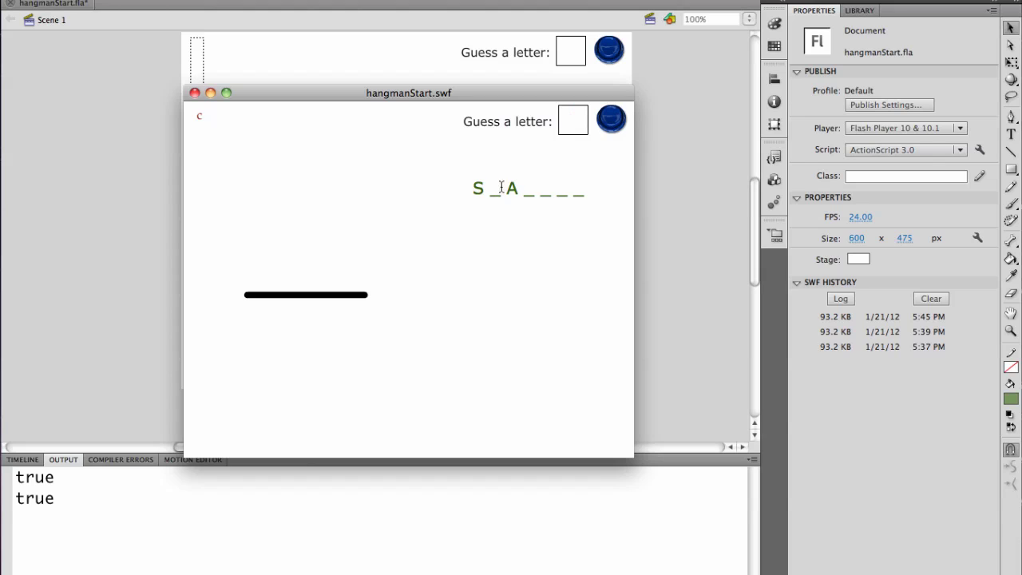
{"action": "left_click", "coordinate": [566, 126]}
{"action": "type", "text": "e"}
{"action": "left_click", "coordinate": [608, 127]}
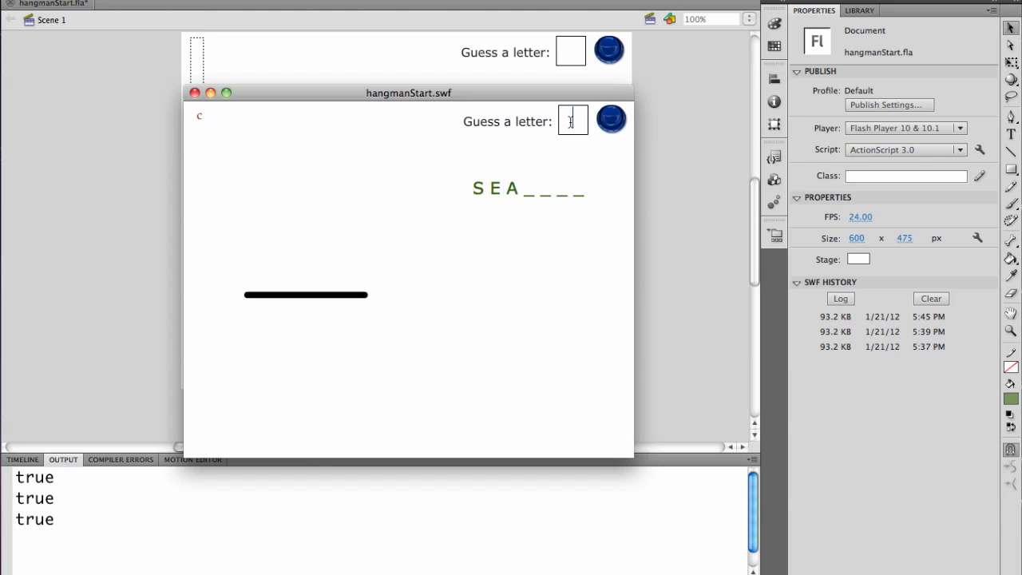
Step: Submit four wrong 'x' guesses, drawing the gallows, rope and head
{"action": "type", "text": "x"}
{"action": "left_click", "coordinate": [610, 120]}
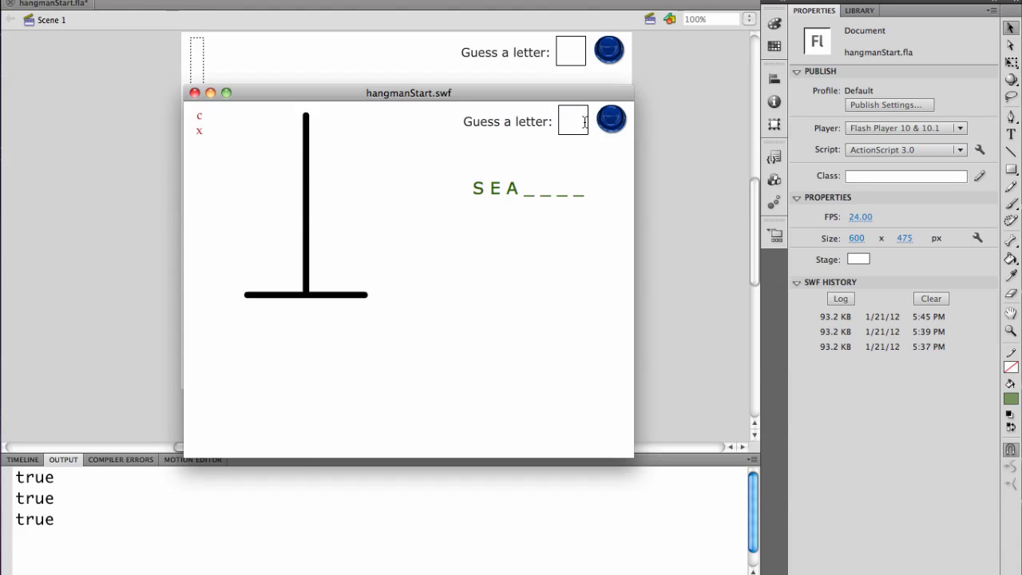
{"action": "type", "text": "x"}
{"action": "left_click", "coordinate": [612, 119]}
{"action": "type", "text": "x"}
{"action": "left_click", "coordinate": [611, 120]}
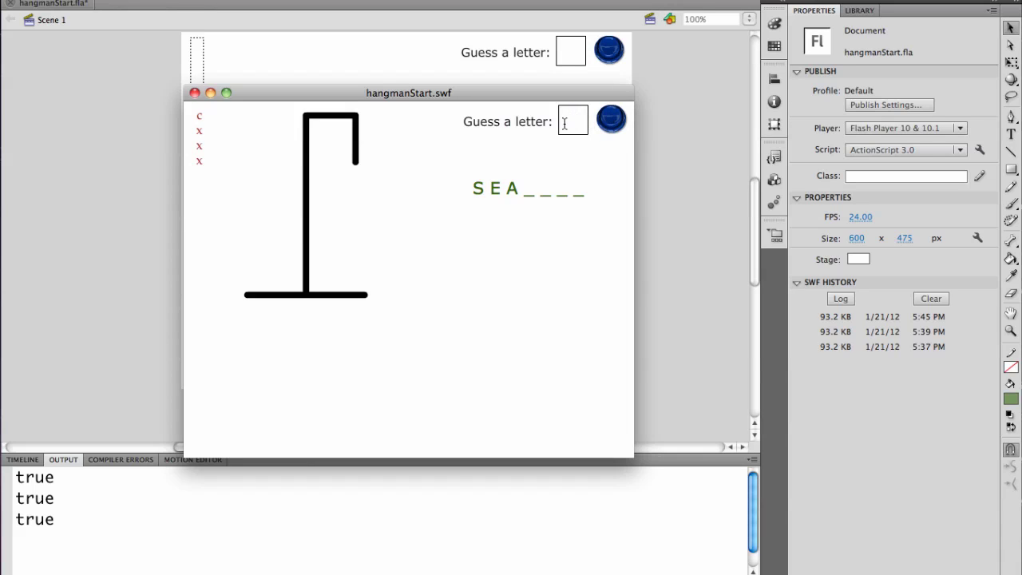
{"action": "type", "text": "x"}
{"action": "left_click", "coordinate": [612, 120]}
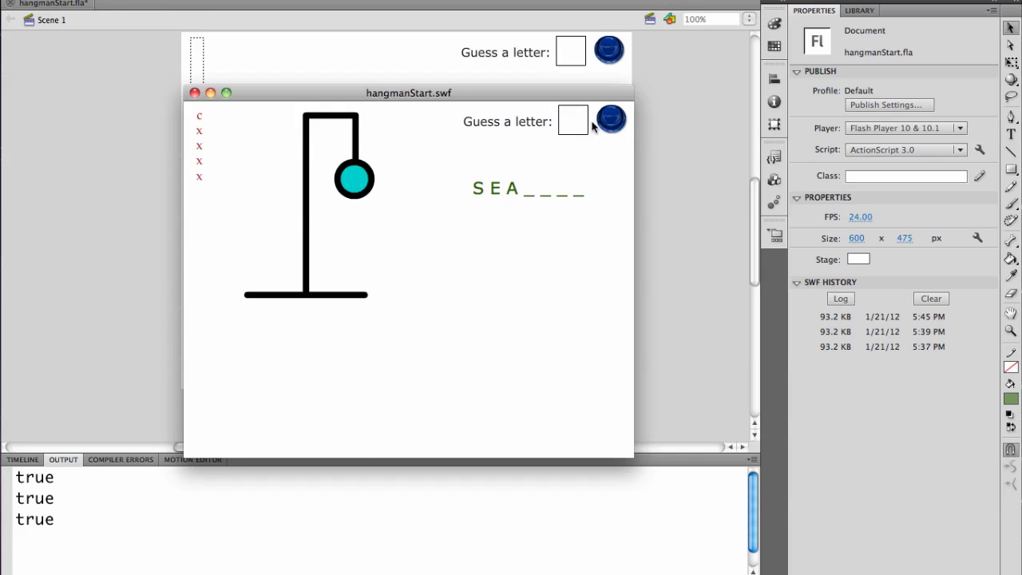
Step: Keep guessing 'x' until 'You lose!' appears, then close the test window
{"action": "type", "text": "x"}
{"action": "left_click", "coordinate": [611, 123]}
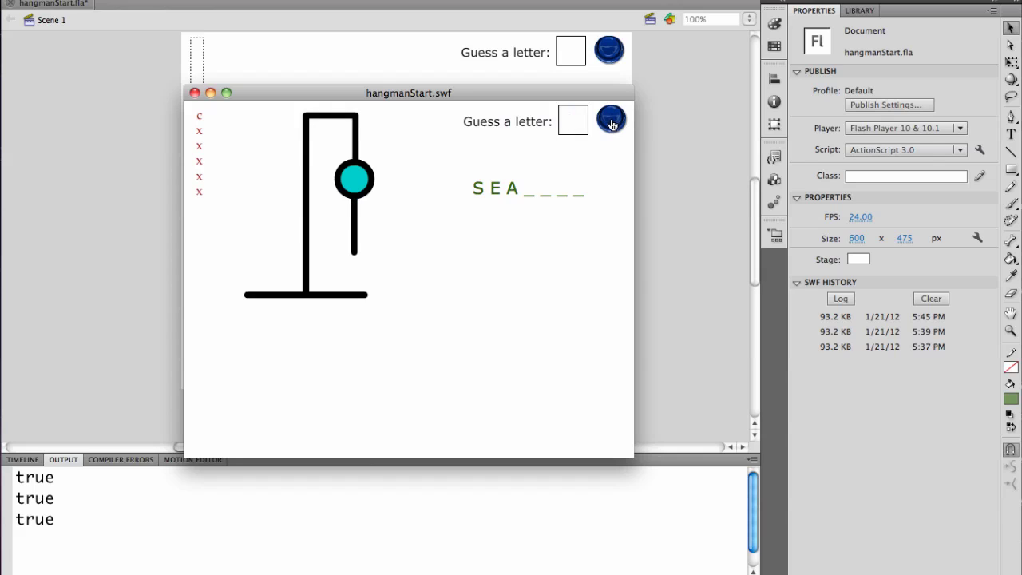
{"action": "type", "text": "x"}
{"action": "left_click", "coordinate": [611, 120]}
{"action": "left_click", "coordinate": [610, 120]}
{"action": "type", "text": "x"}
{"action": "left_click", "coordinate": [610, 120]}
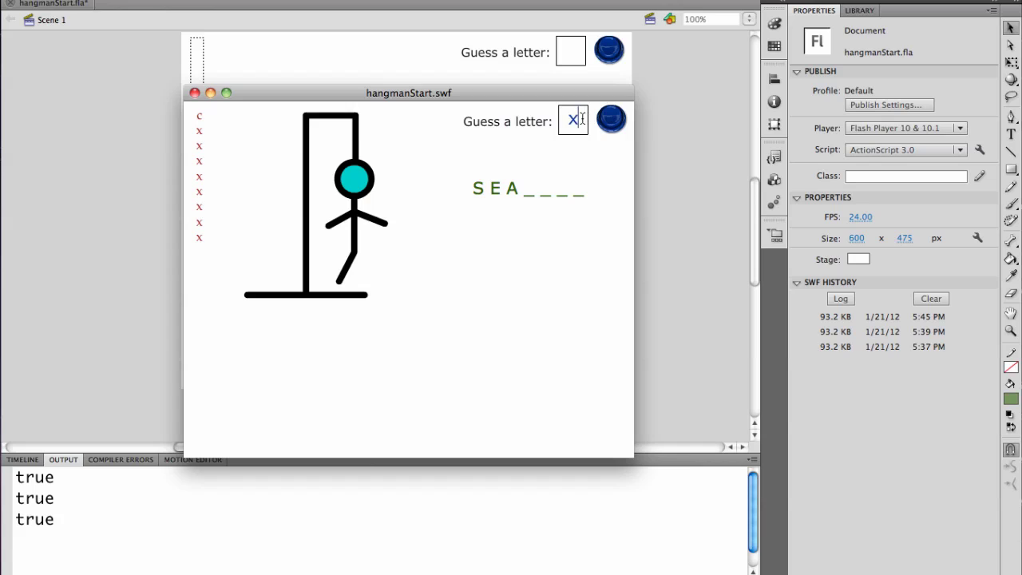
{"action": "left_click", "coordinate": [612, 120]}
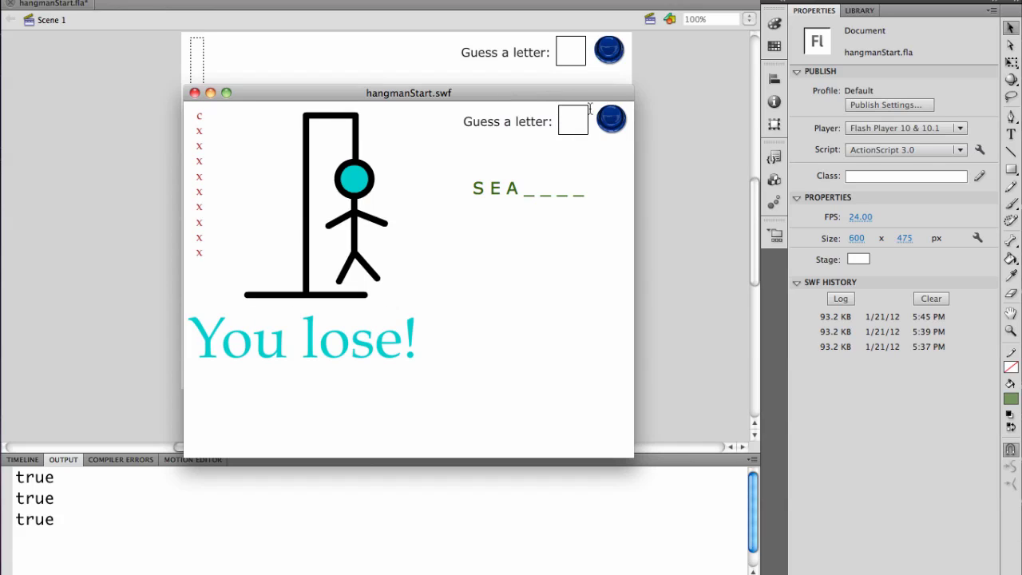
{"action": "left_click", "coordinate": [195, 94]}
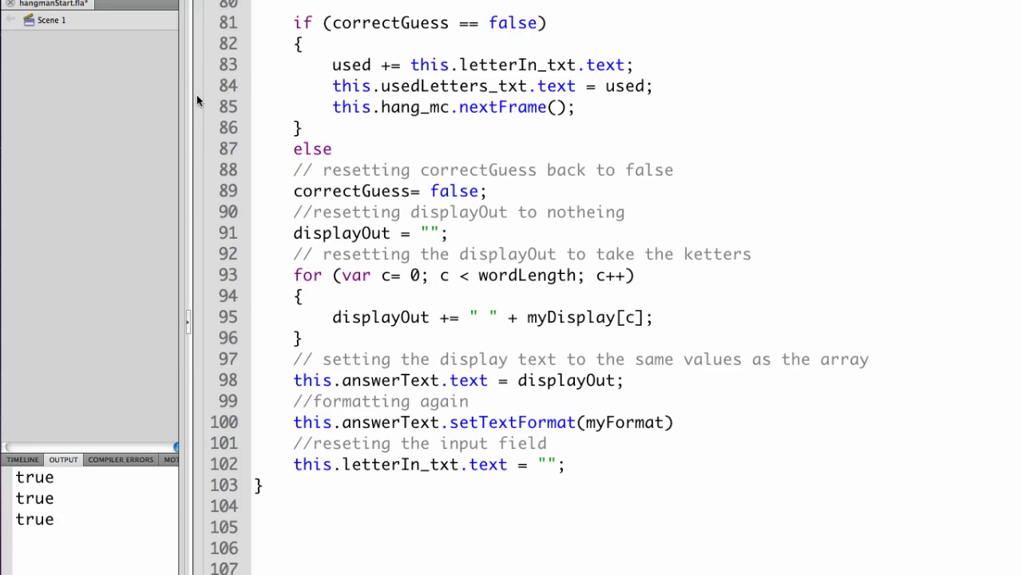